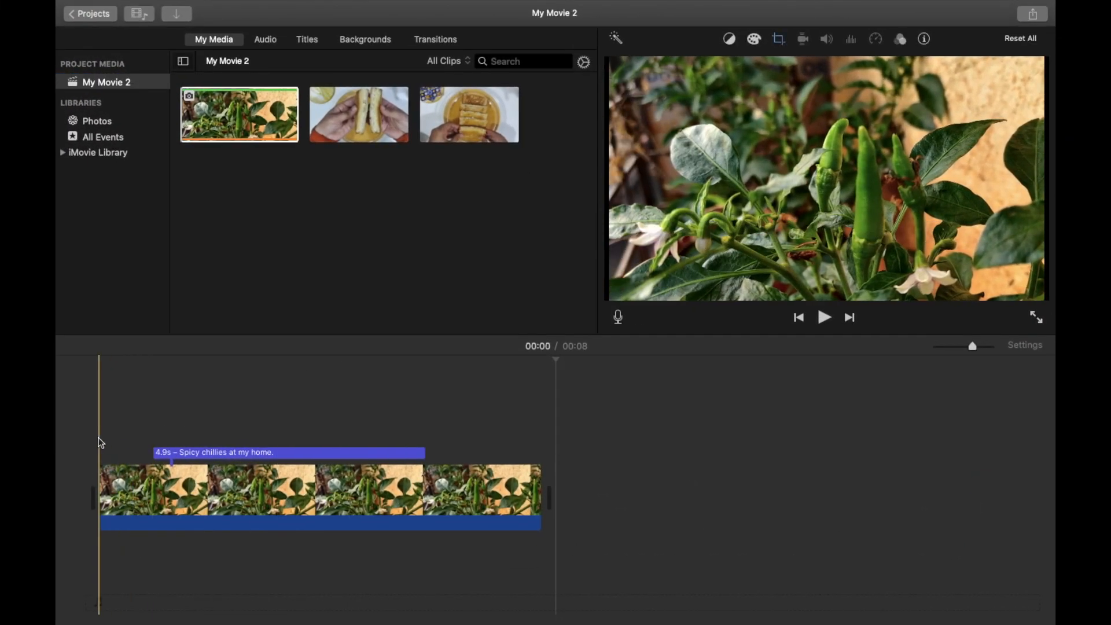
# Play the project from its start to review it, and return the playhead to the beginning
pyautogui.click(101, 442)
pyautogui.press('space')
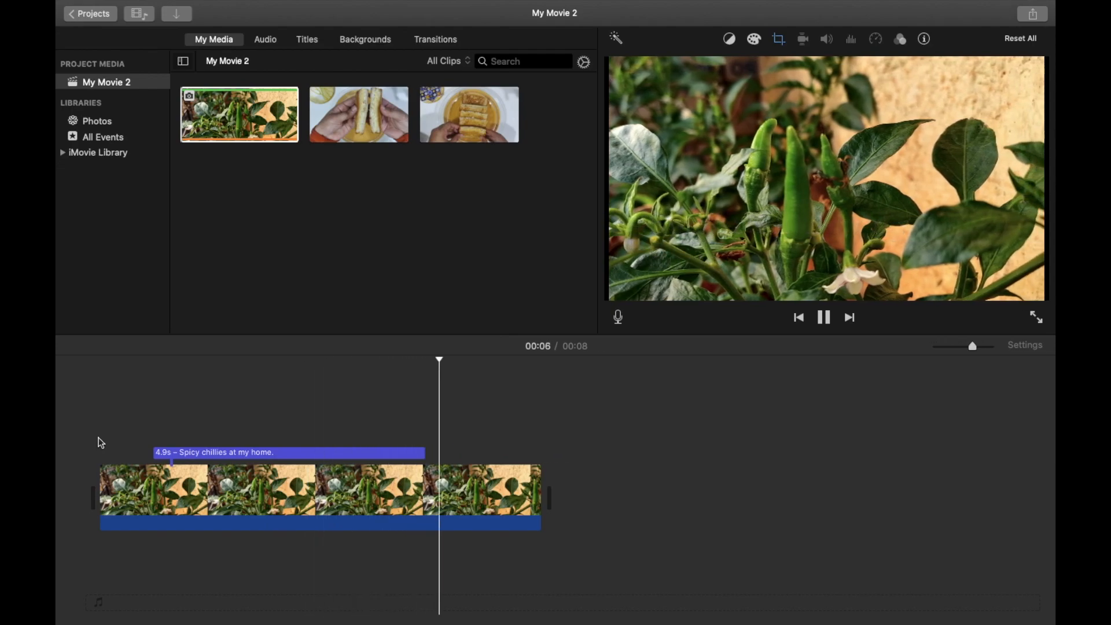
pyautogui.press('space')
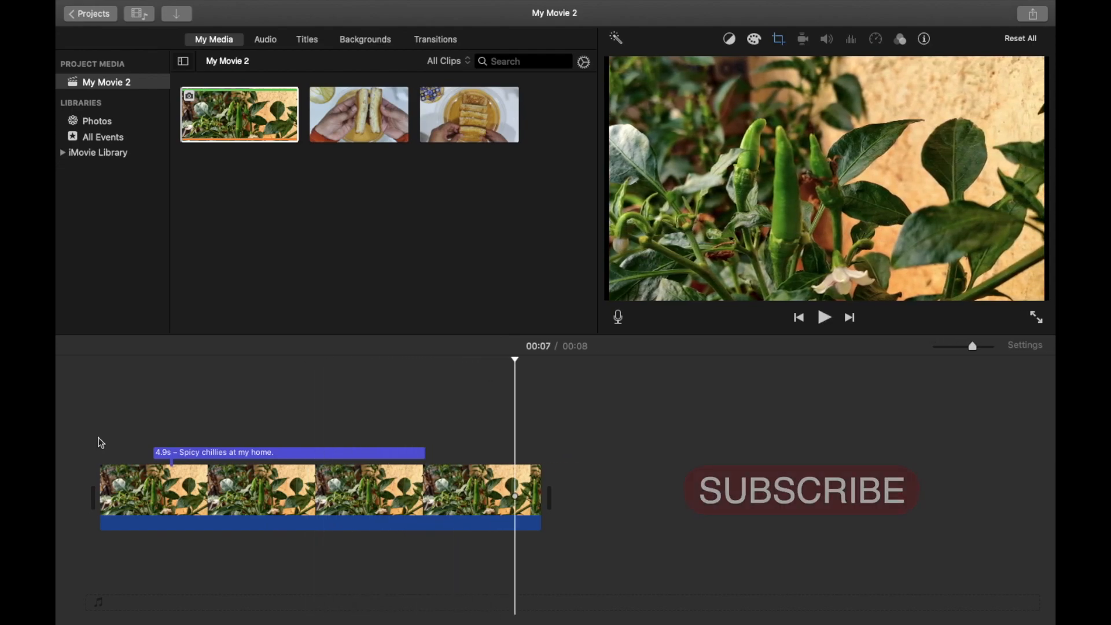
pyautogui.click(103, 428)
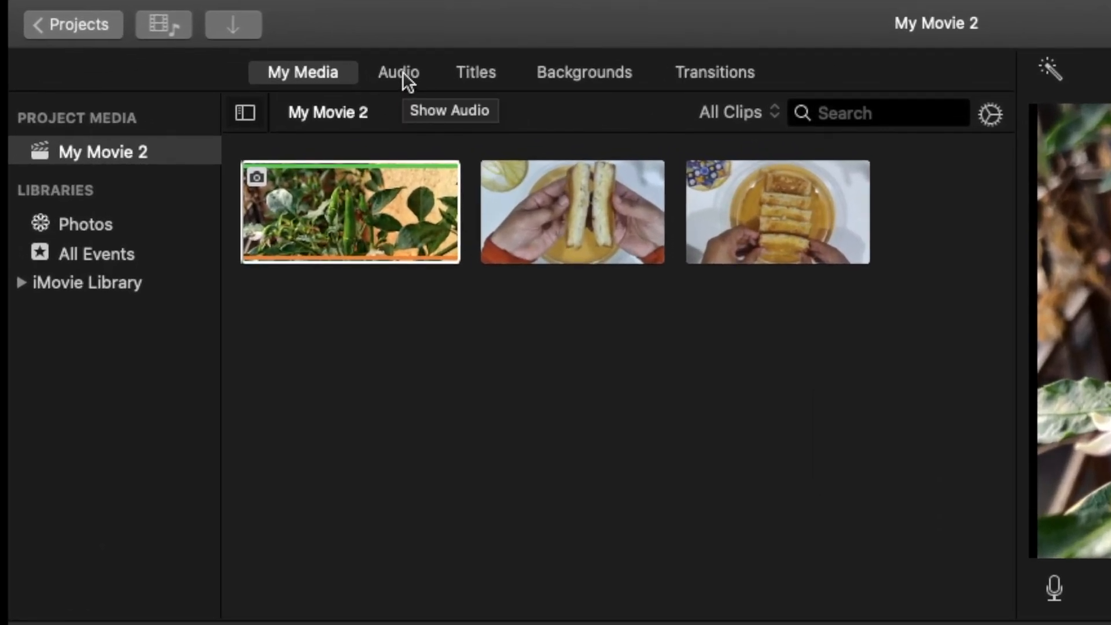
# Audition the bensound tracks in the Music library, from bensound-anewbeginning to bensound-littleidea
pyautogui.click(401, 71)
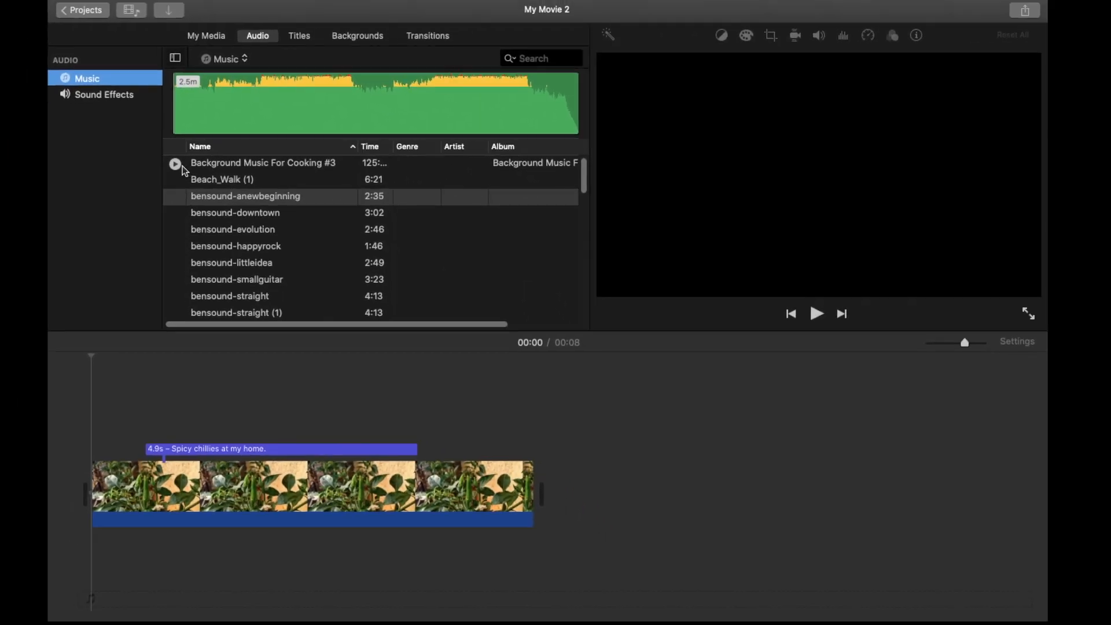
pyautogui.click(174, 196)
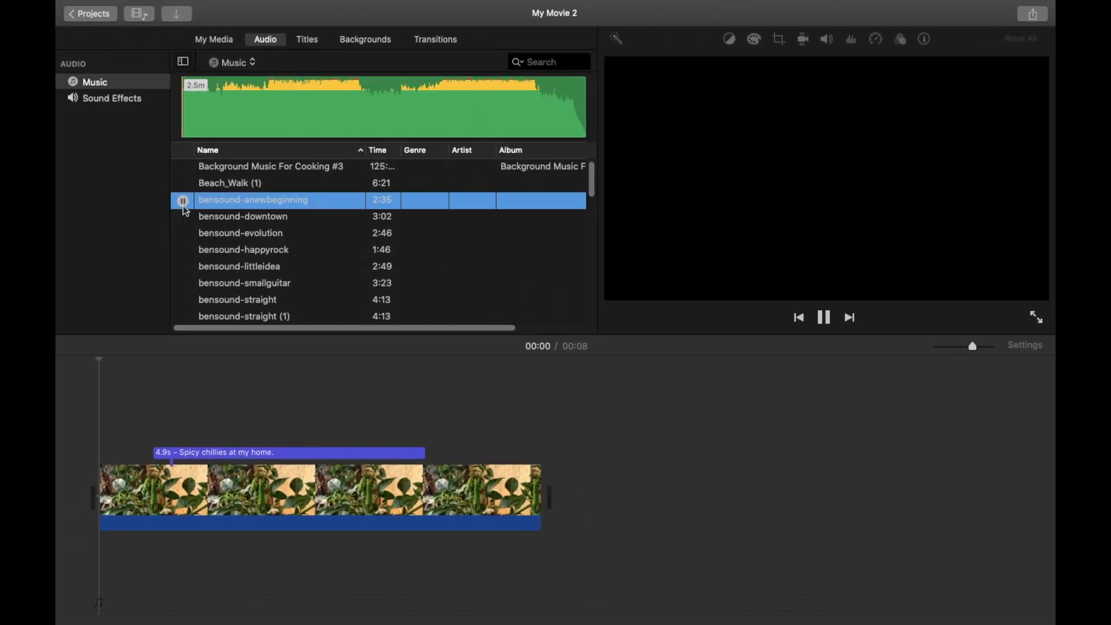
pyautogui.click(173, 214)
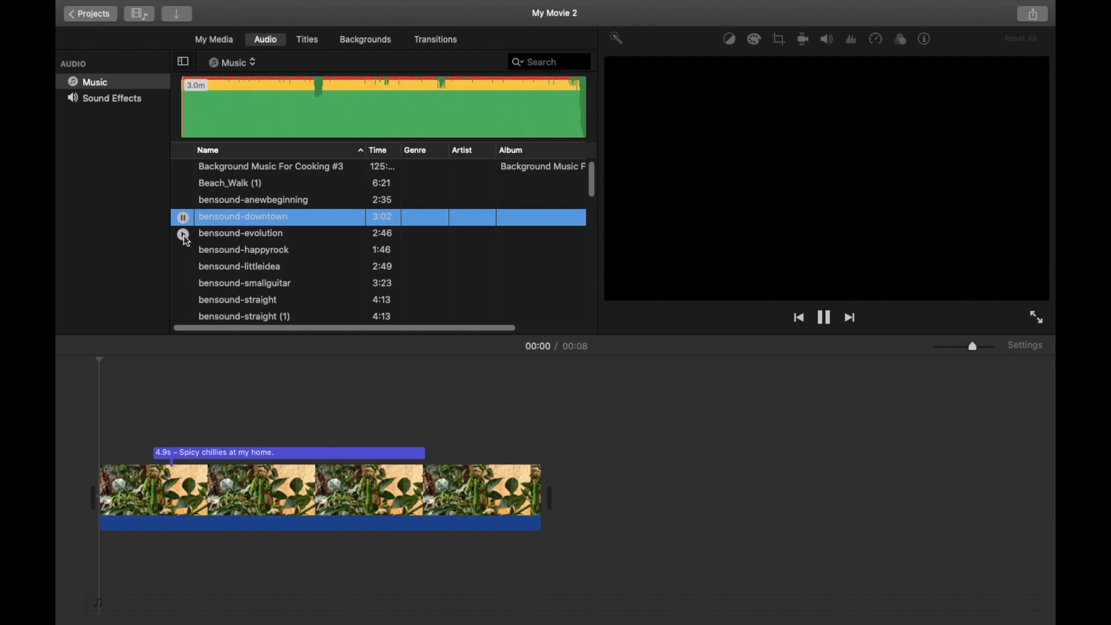
pyautogui.click(183, 234)
pyautogui.click(183, 251)
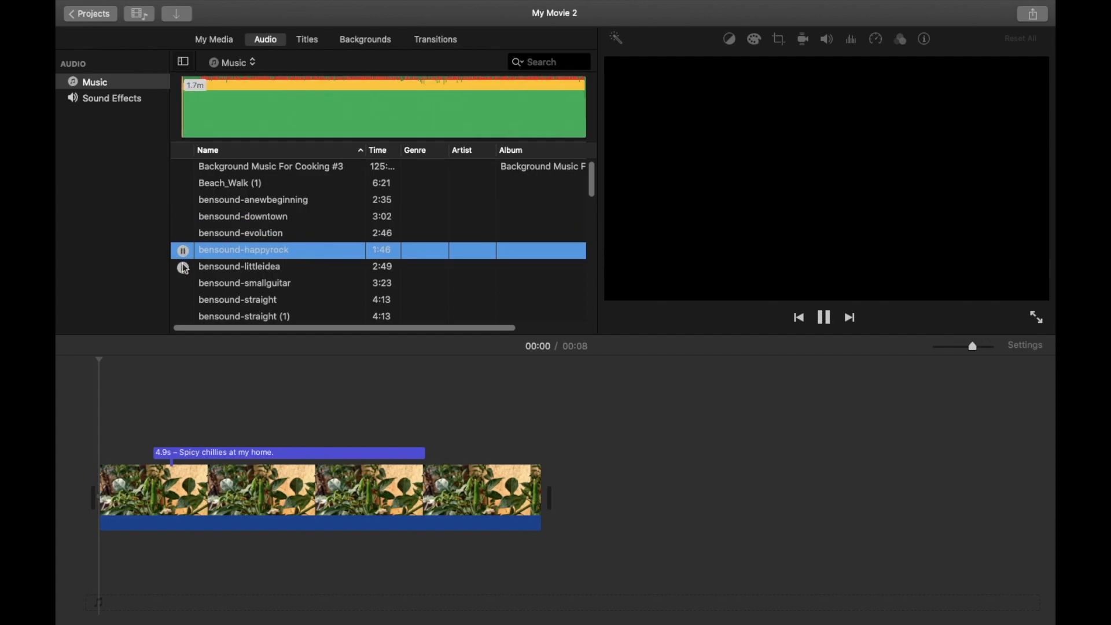
pyautogui.click(184, 268)
pyautogui.click(184, 234)
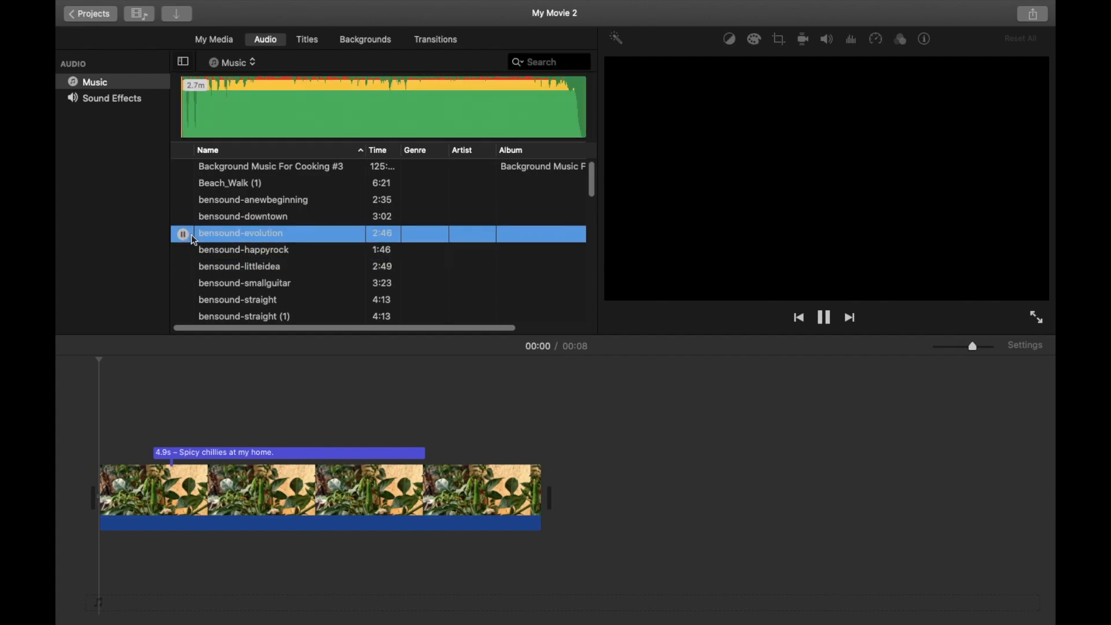
# Preview bensound-straight and add it as background music from the start of the timeline
pyautogui.moveTo(182, 252)
pyautogui.click(183, 299)
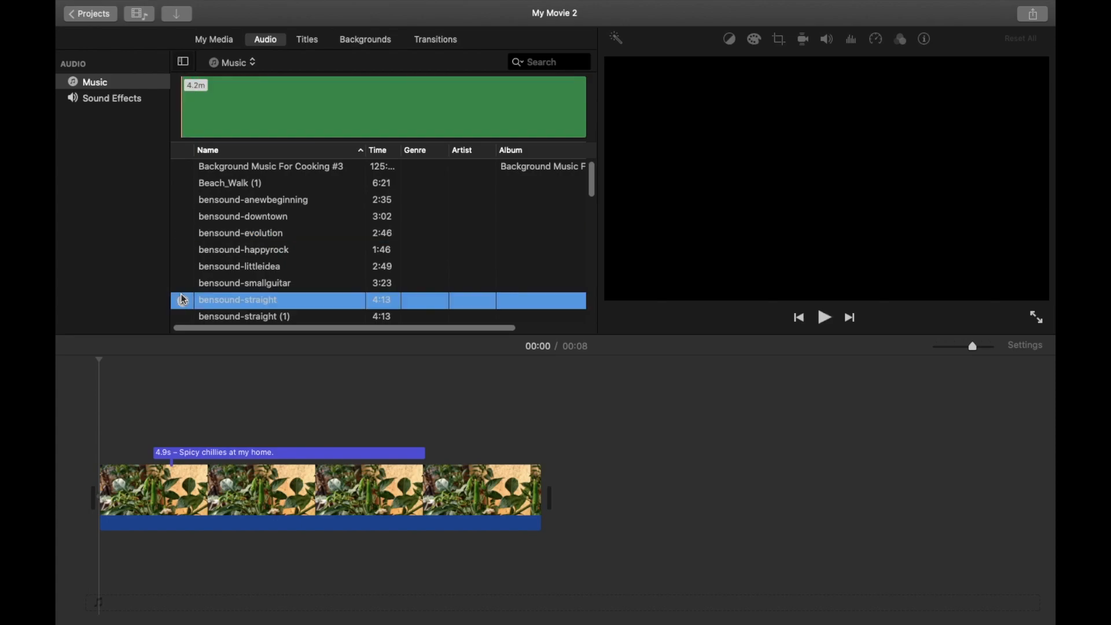
pyautogui.click(183, 301)
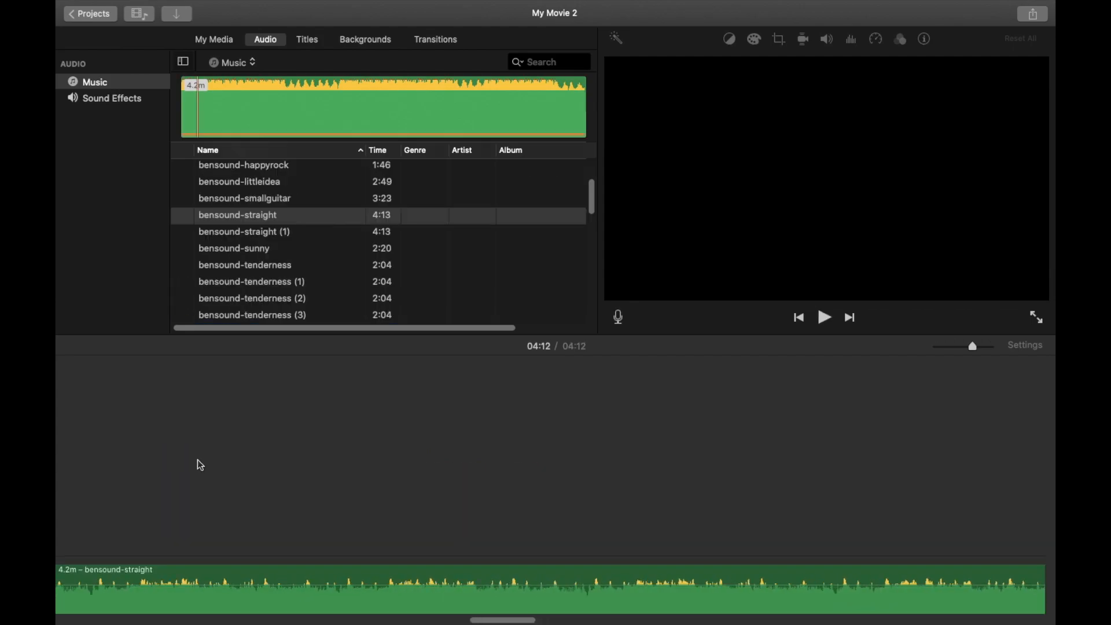
pyautogui.hscroll(-20, 197, 460)
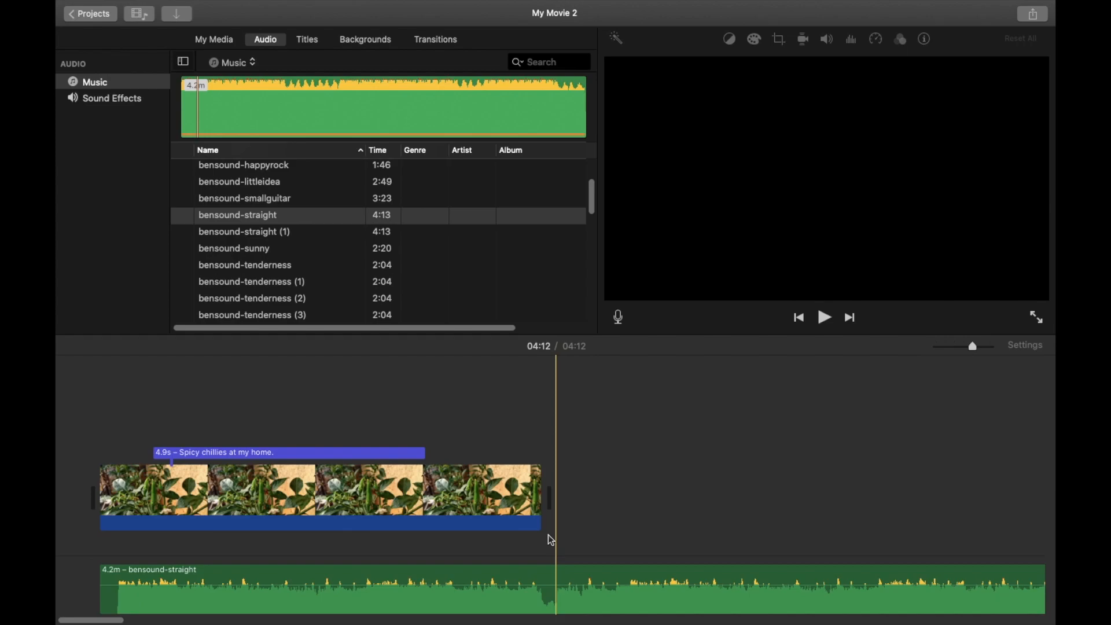
# Split the bensound-straight music at the end of the video clip, delete the excess part and play back the project
pyautogui.click(556, 579)
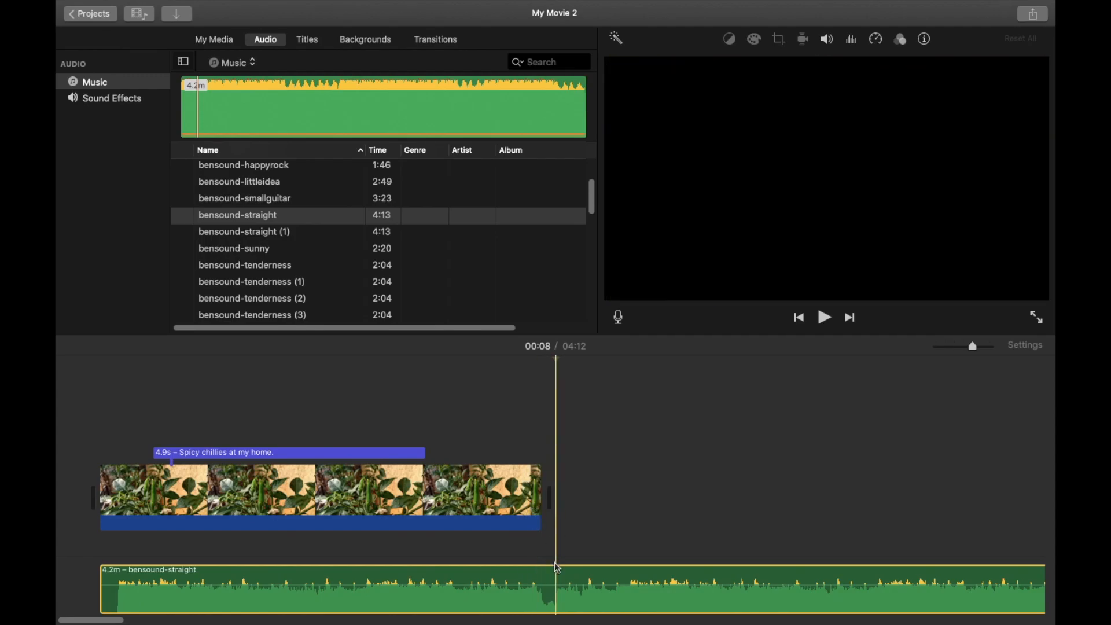
pyautogui.press('super+b')
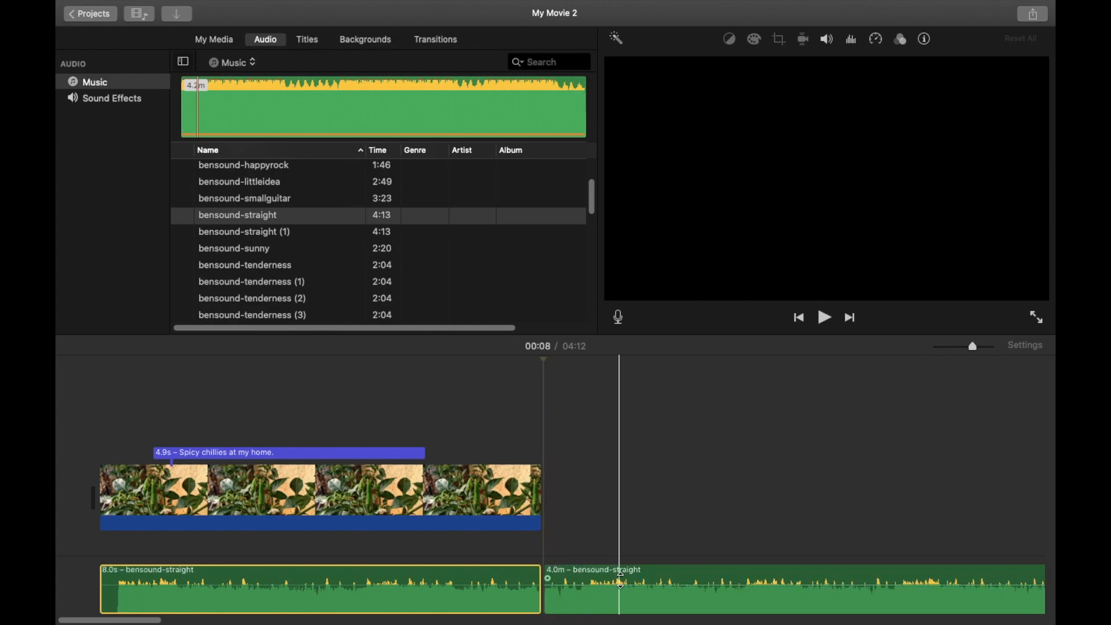
pyautogui.click(644, 575)
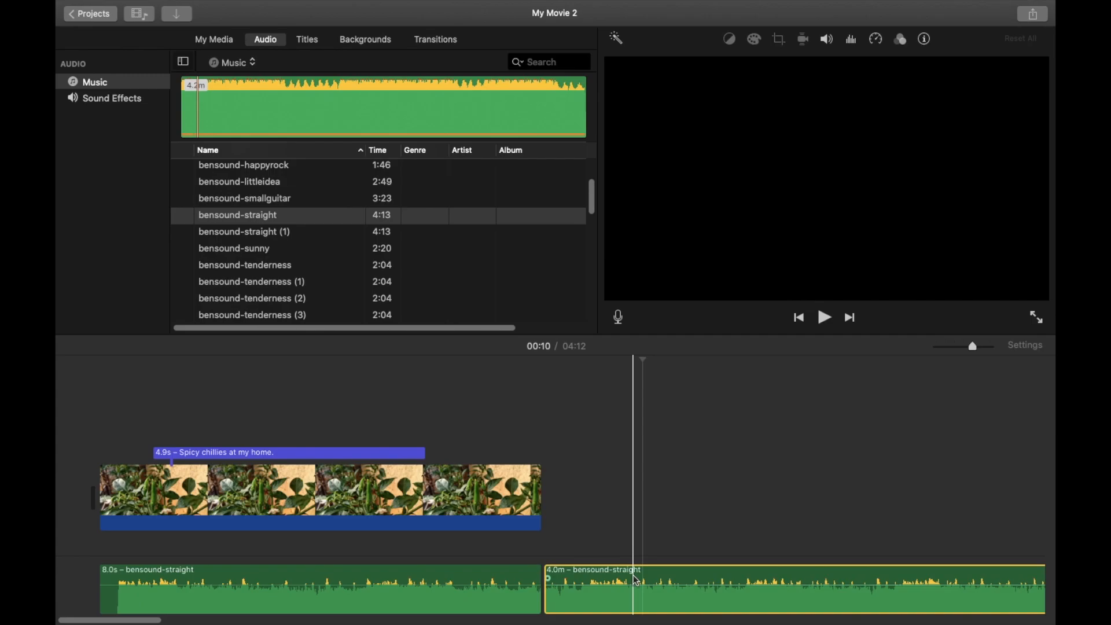
pyautogui.press('Delete')
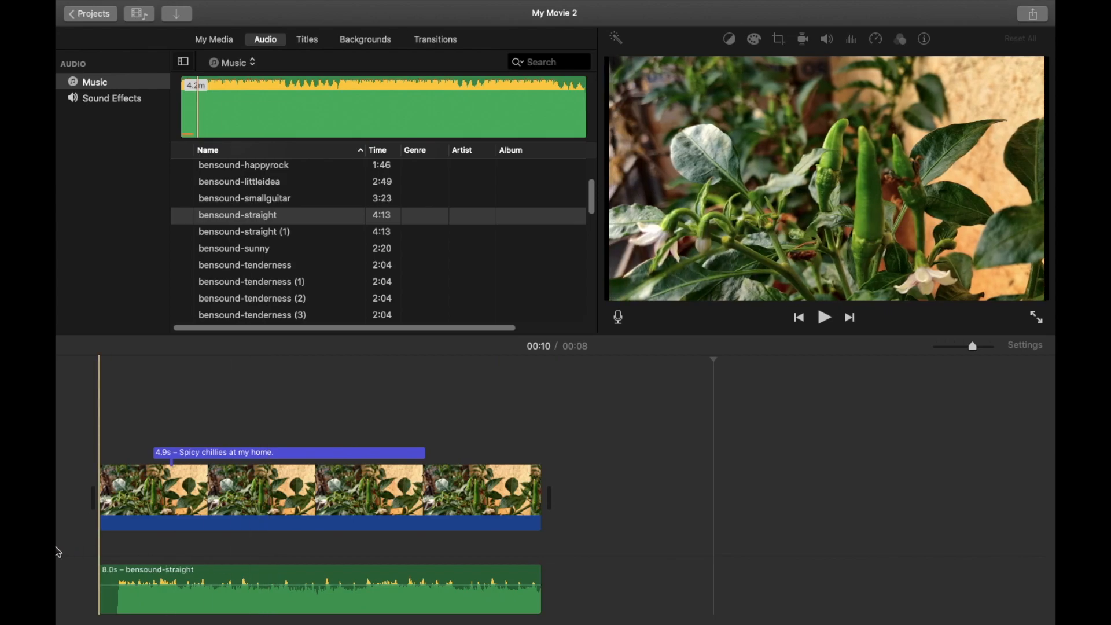
pyautogui.press('space')
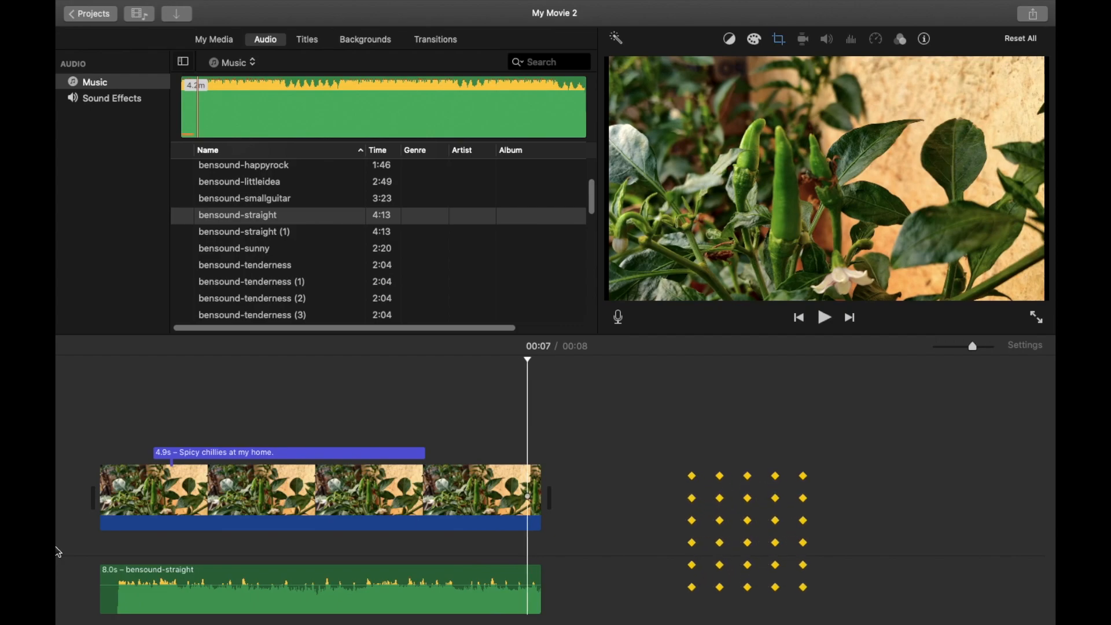
# Fade the background music in up to about the title's start, and fade it out over a similar length at its end
pyautogui.click(56, 520)
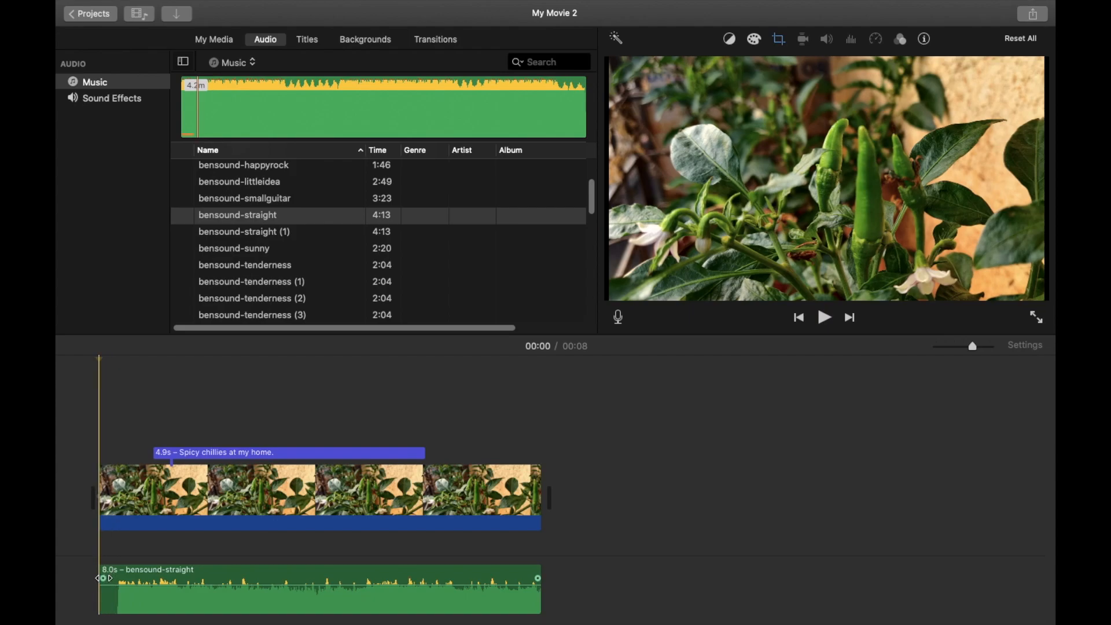
pyautogui.moveTo(98, 577); pyautogui.dragTo(156, 579)
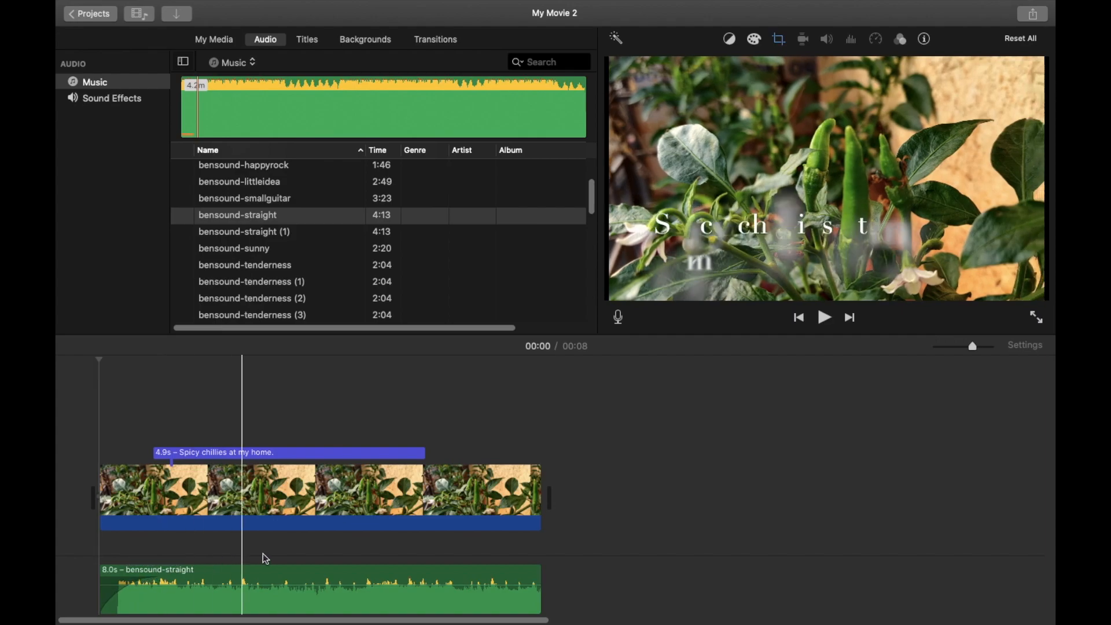
pyautogui.moveTo(536, 577); pyautogui.dragTo(489, 577)
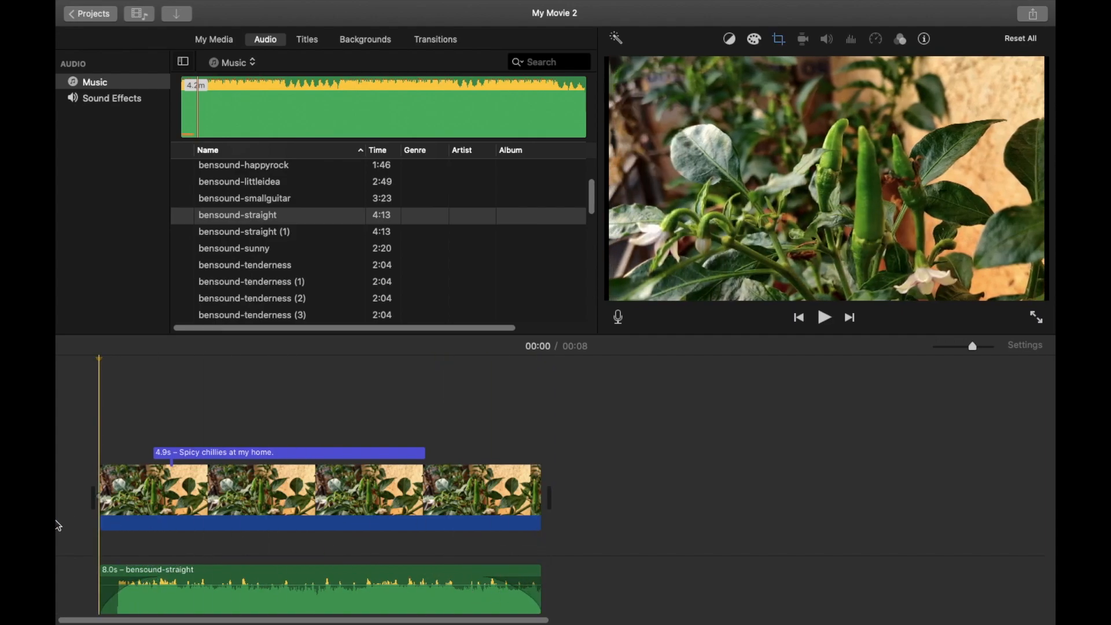
# Play the project from the start to check the music's fade-in and fade-out, and return to the beginning
pyautogui.press('space')
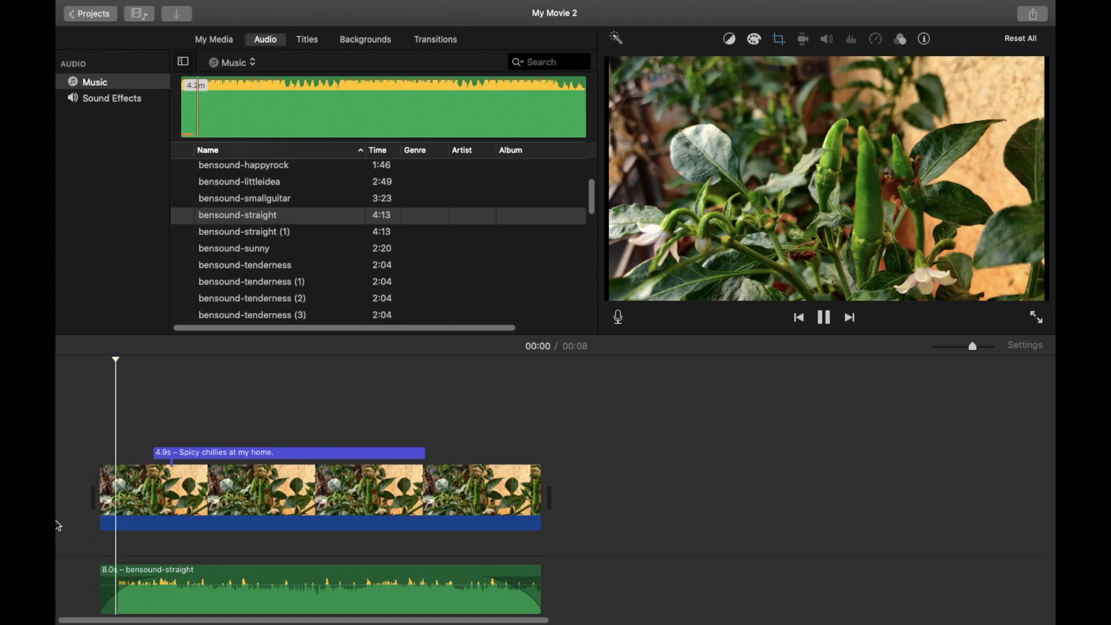
pyautogui.press('space')
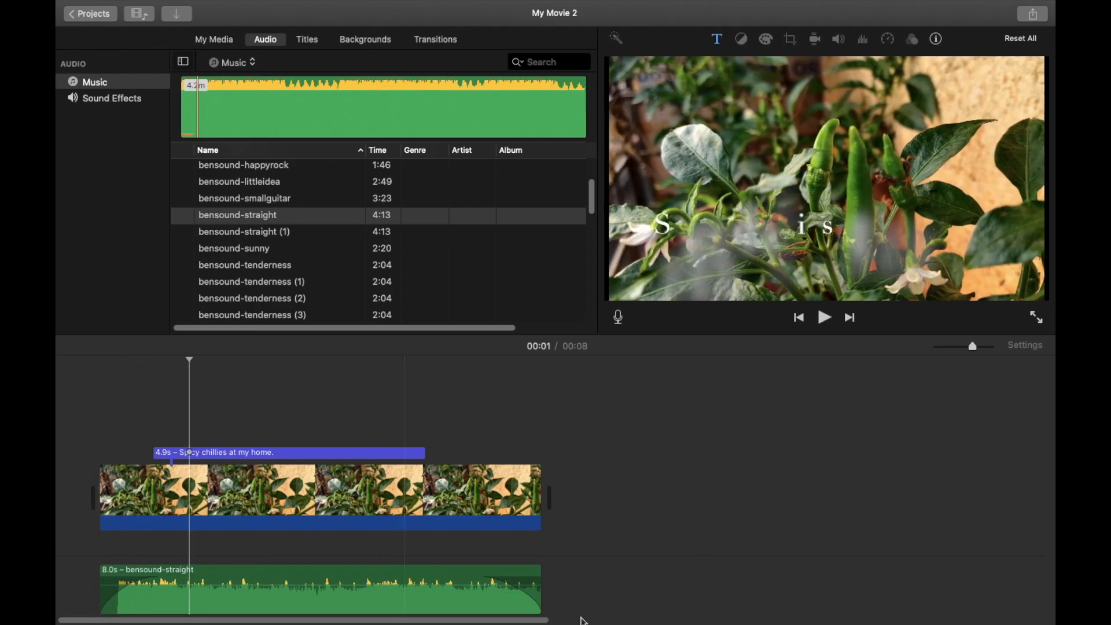
pyautogui.press('space')
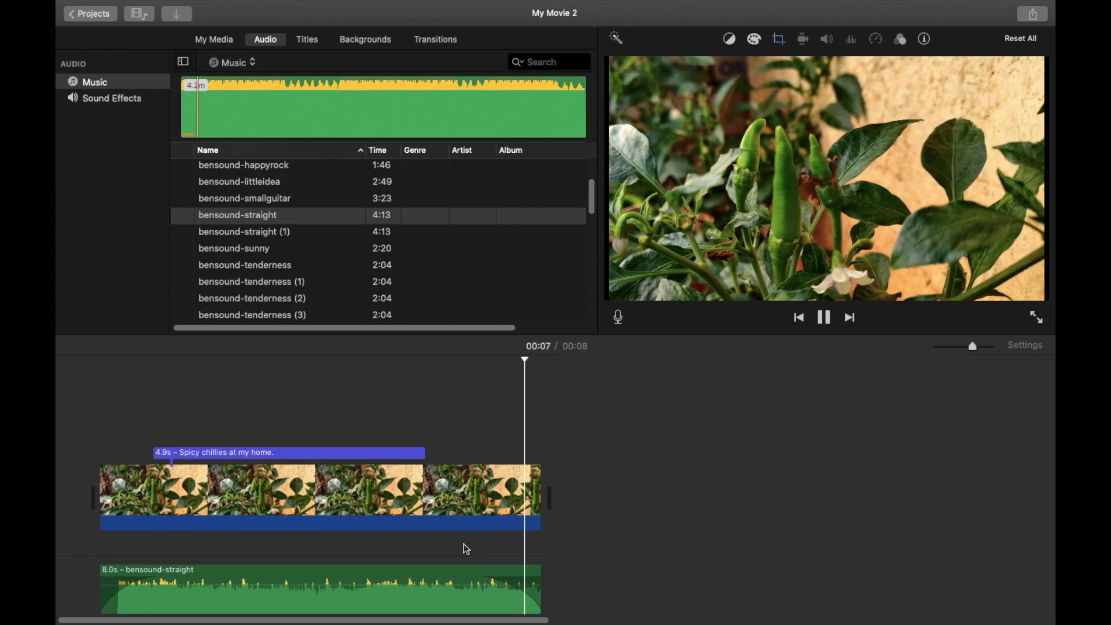
pyautogui.click(97, 455)
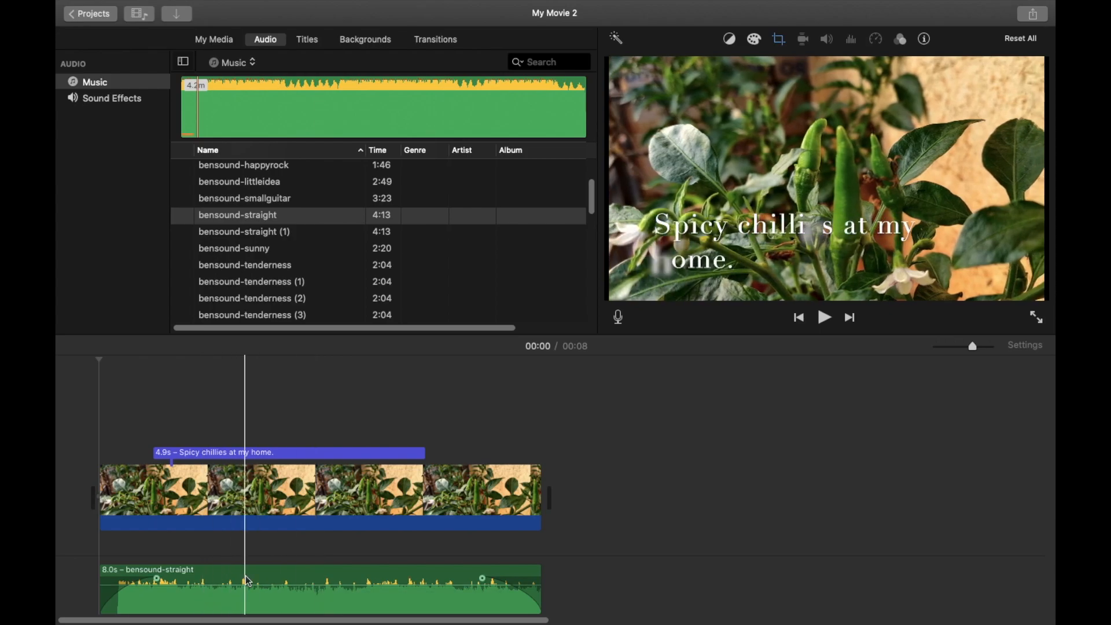
# Delete the bensound-straight music from the timeline, undo the deletion, redo it and undo it again
pyautogui.click(294, 576)
pyautogui.press('BackSpace')
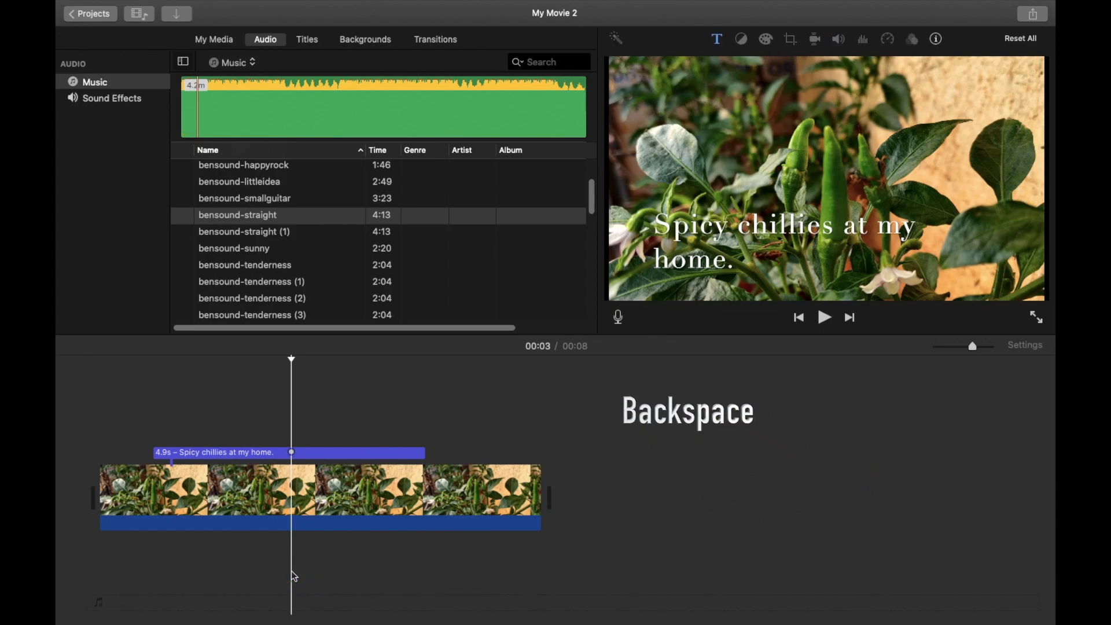
pyautogui.press('super+z')
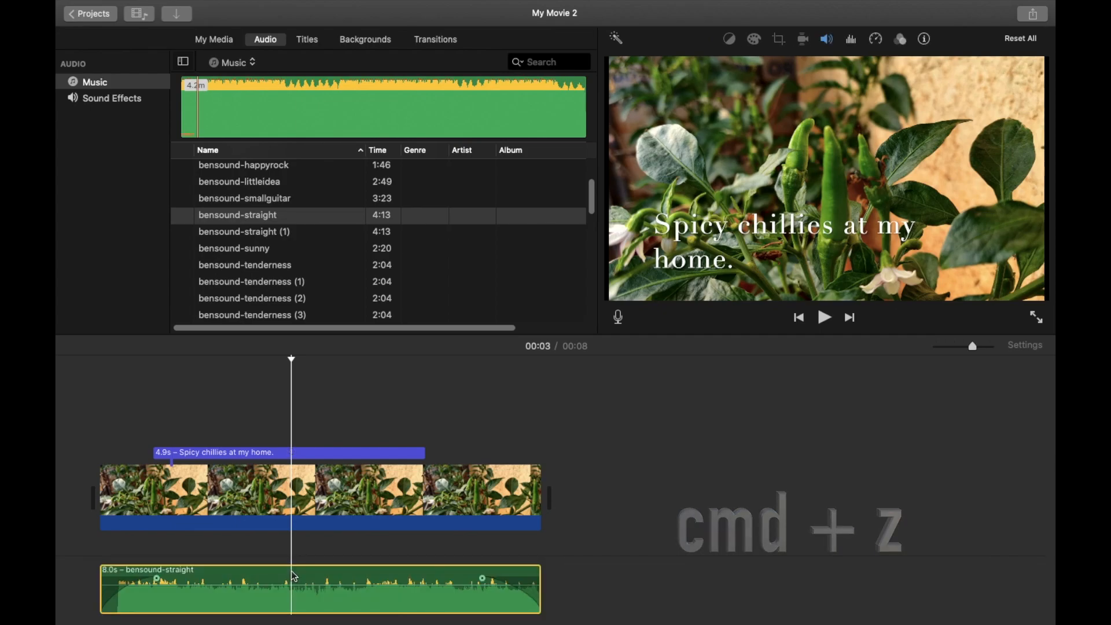
pyautogui.press('super+shift+z')
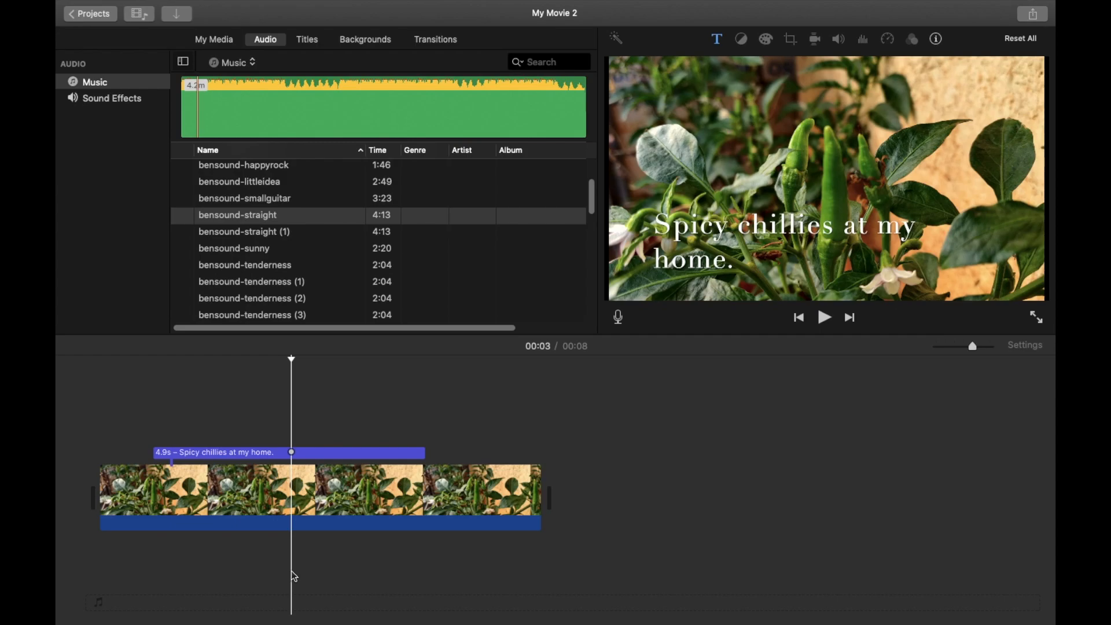
pyautogui.press('super+z')
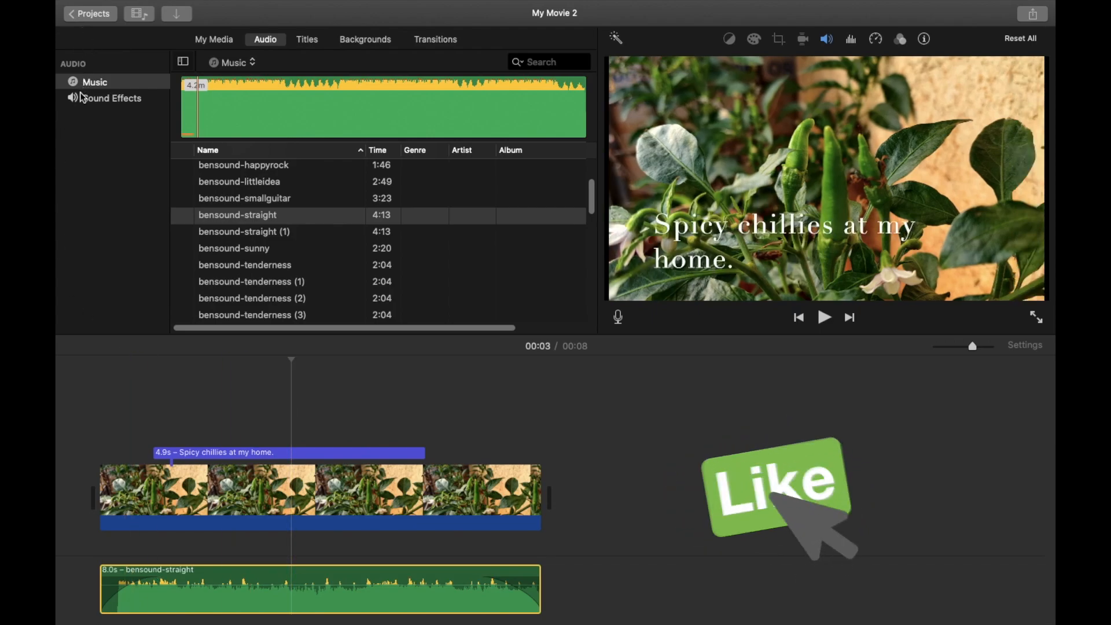
# Try to delete the 24.8s toast clip from the project media, cancel the deletion and return the playhead to the start
pyautogui.click(213, 41)
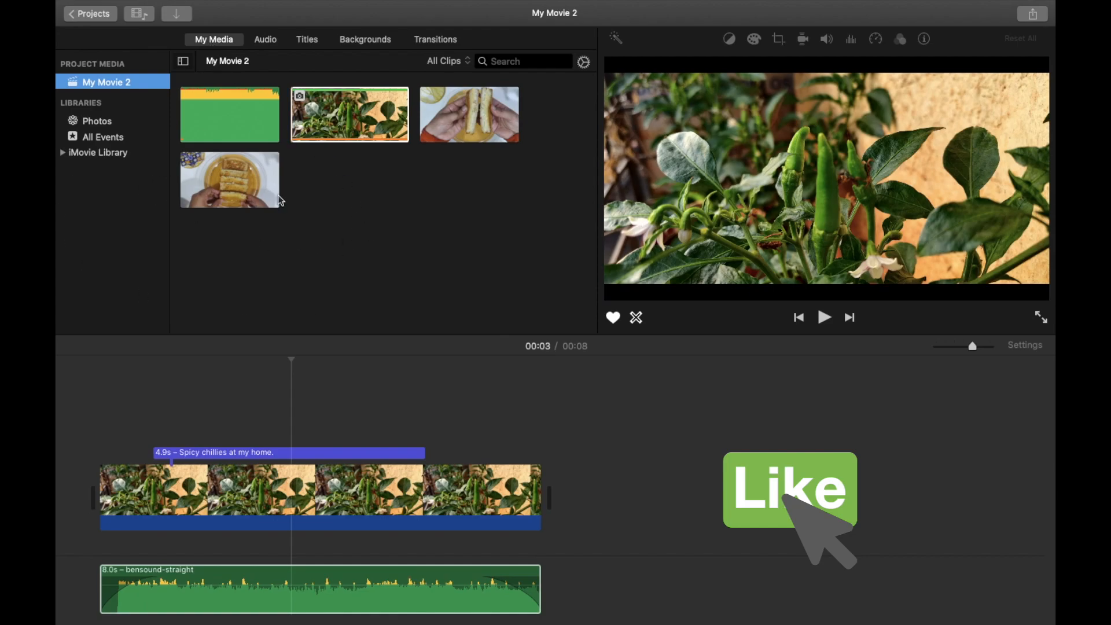
pyautogui.click(251, 179)
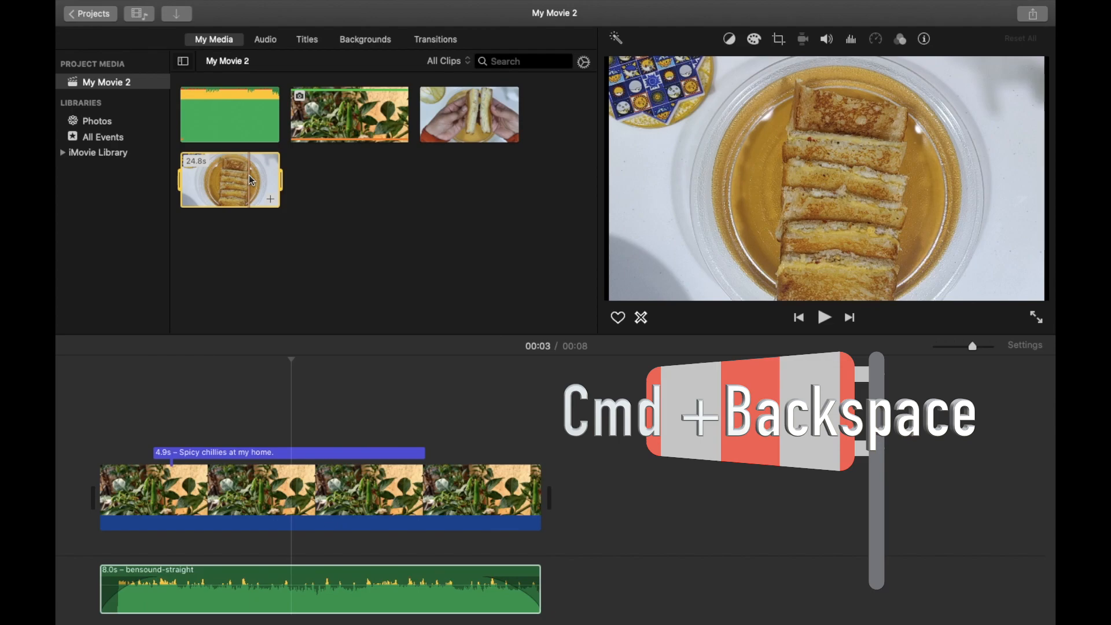
pyautogui.press('super+BackSpace')
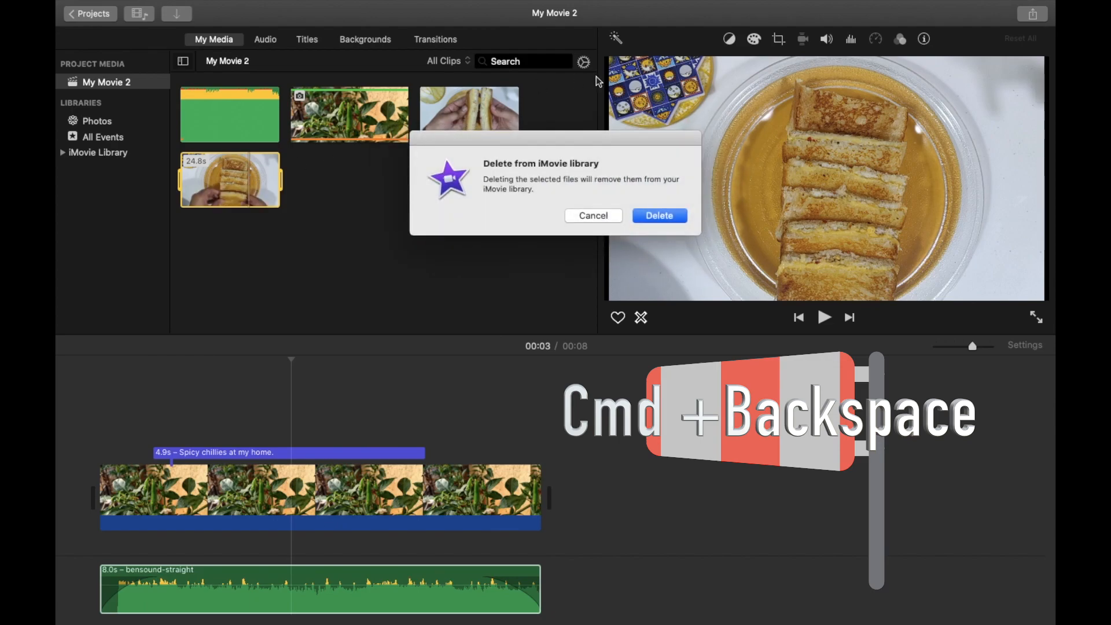
pyautogui.click(607, 221)
pyautogui.click(60, 448)
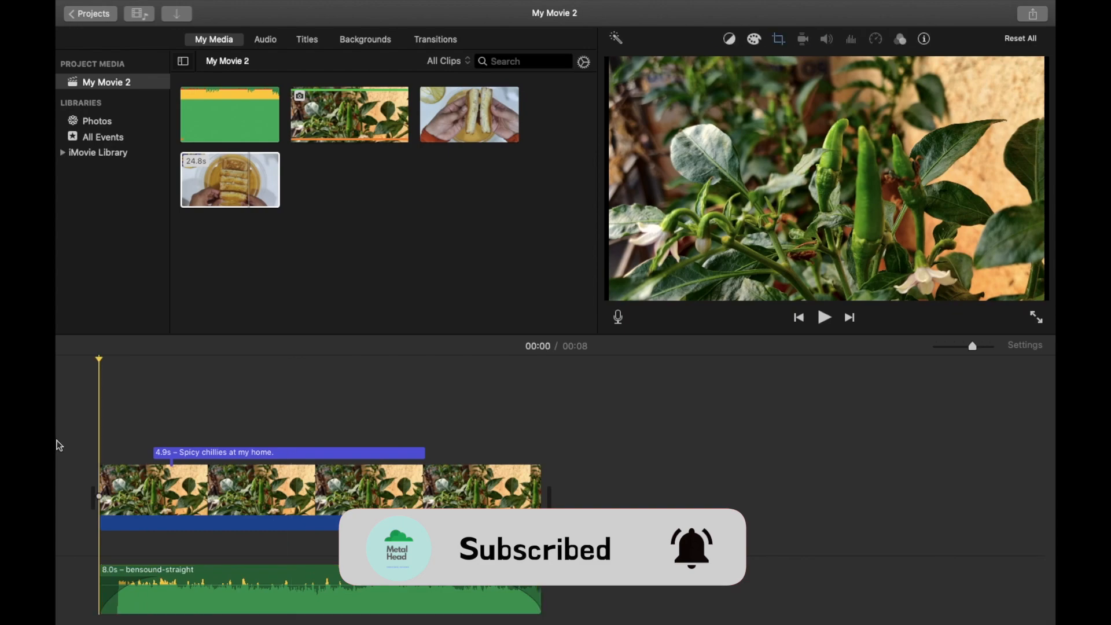